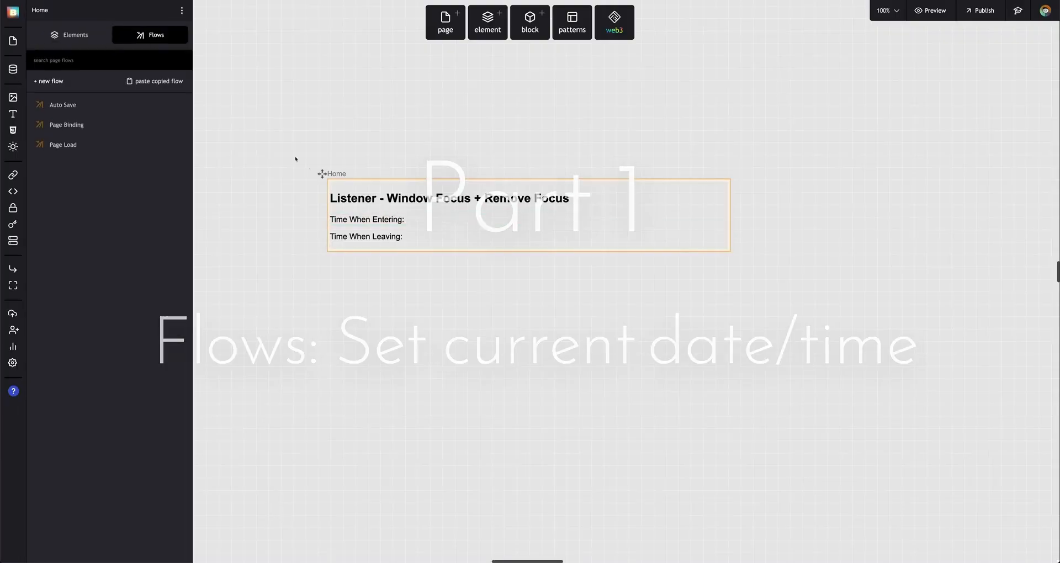
Create a new page flow named "Set - Time Entered".
{"action": "left_click", "coordinate": [49, 84]}
{"action": "type", "text": "Set -"}
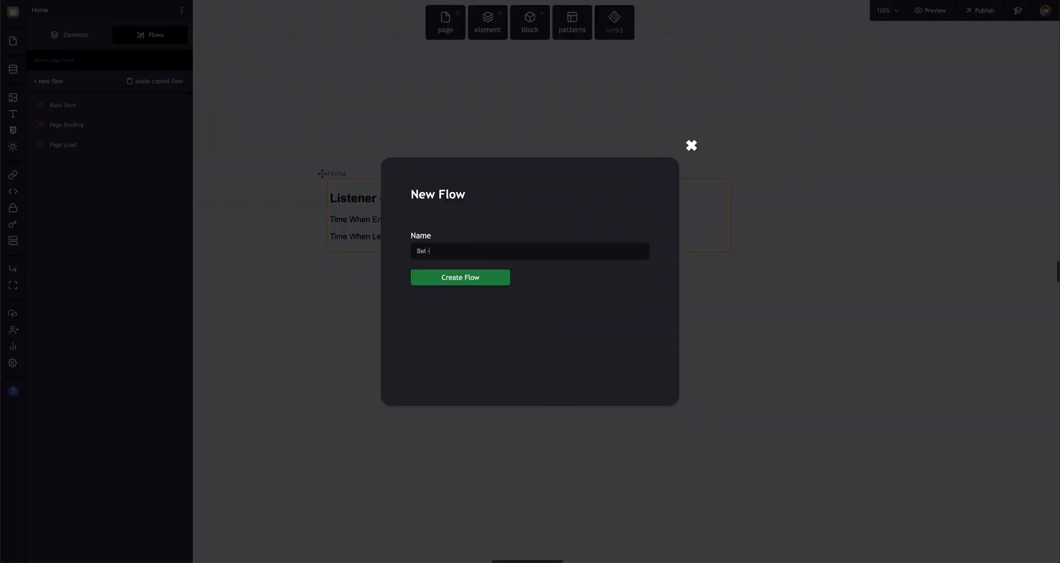
{"action": "type", "text": " Time Entered"}
{"action": "key", "text": "Return"}
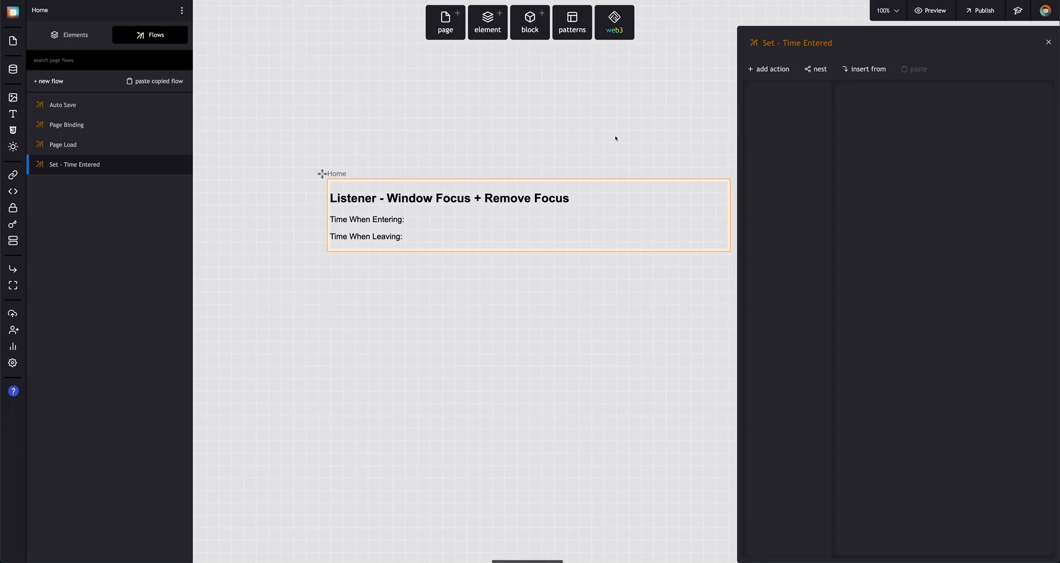
Add an "Element - set value" action to the flow, targeting the "Time When Entering:" text element.
{"action": "left_click", "coordinate": [771, 69]}
{"action": "type", "text": "set value"}
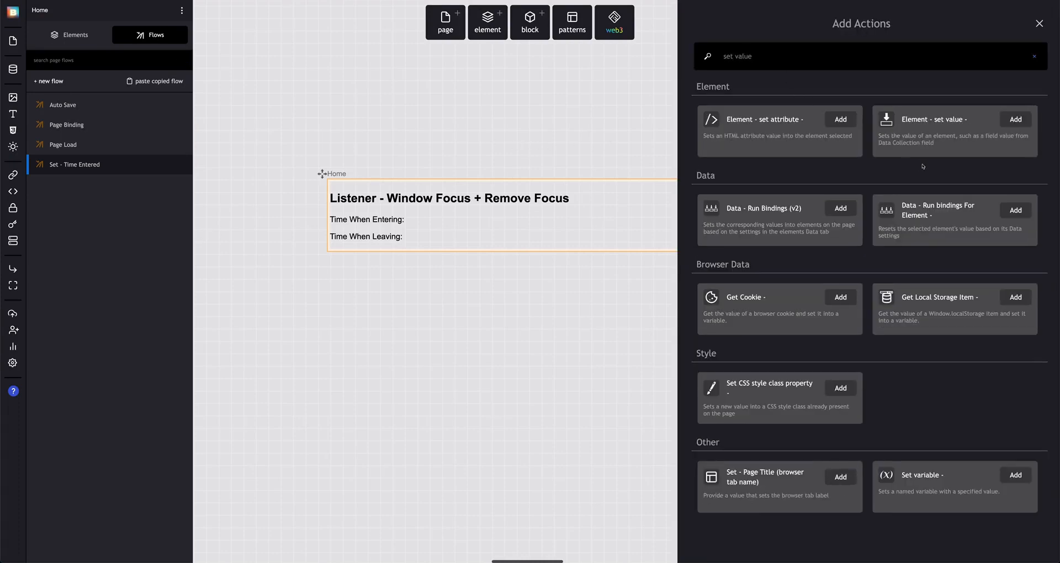
{"action": "left_click", "coordinate": [1016, 119]}
{"action": "left_click", "coordinate": [909, 149]}
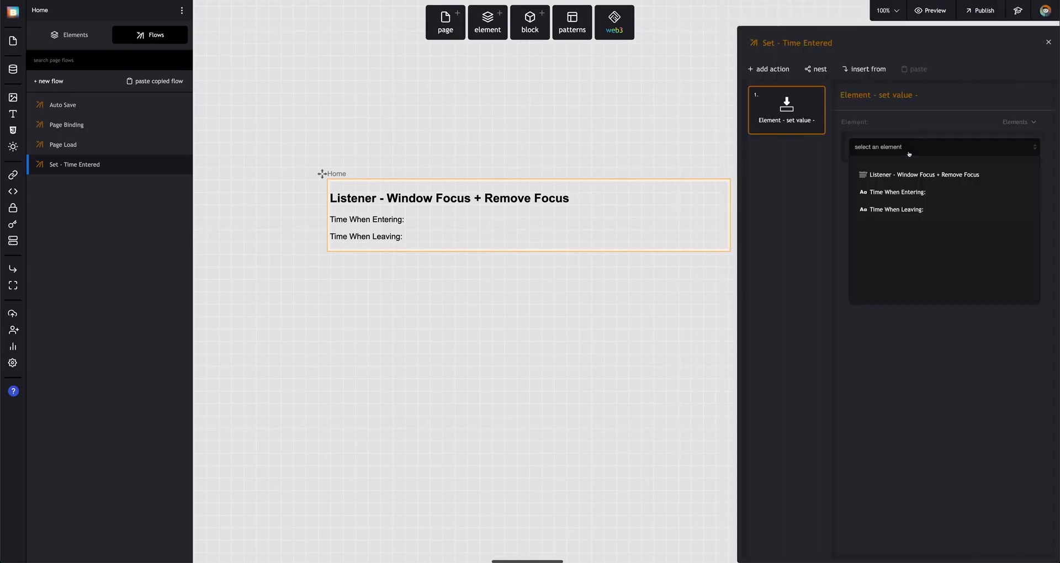
{"action": "left_click", "coordinate": [898, 196]}
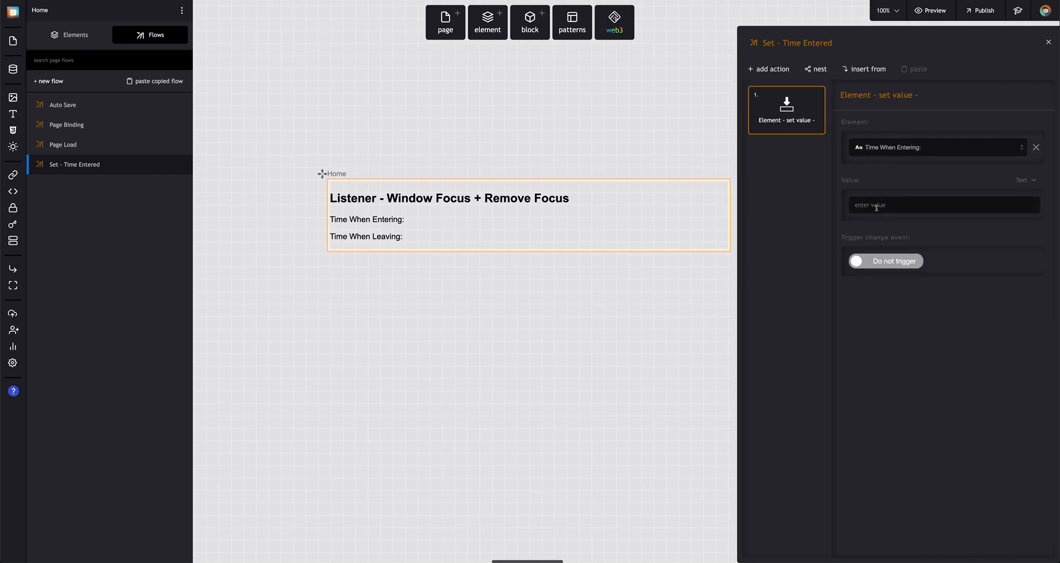
Make the action's value a Concatenate input with the text "Time When Entering:" as its first part.
{"action": "left_click", "coordinate": [1025, 181]}
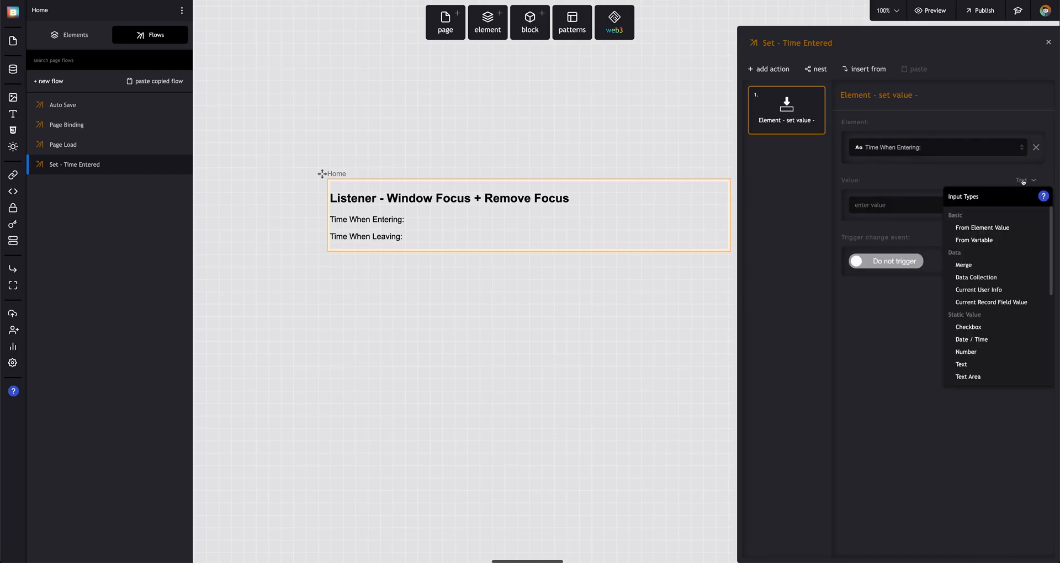
{"action": "scroll", "coordinate": [1001, 309], "scroll_direction": "down", "scroll_amount": 5}
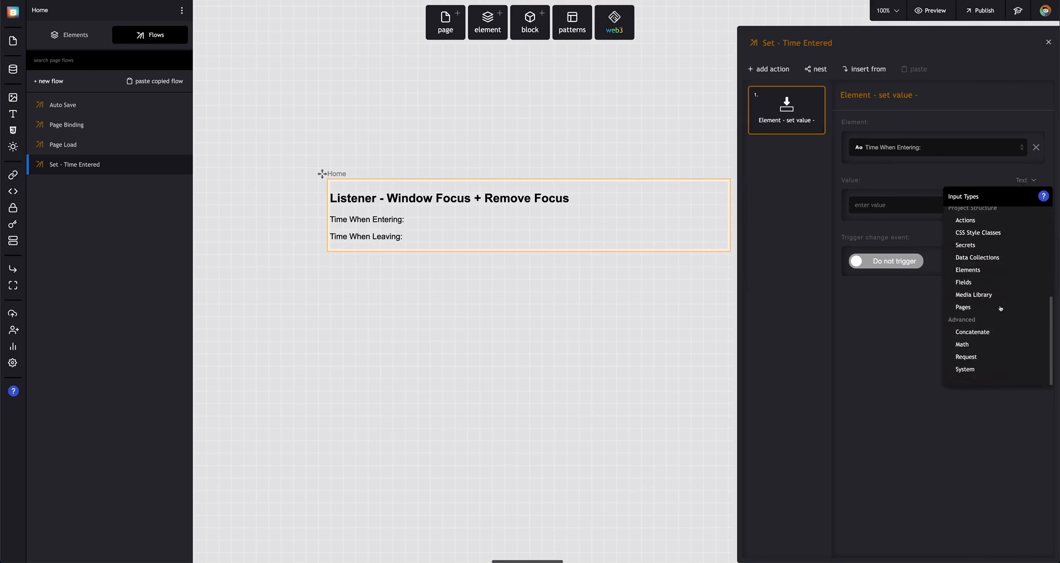
{"action": "left_click", "coordinate": [979, 335]}
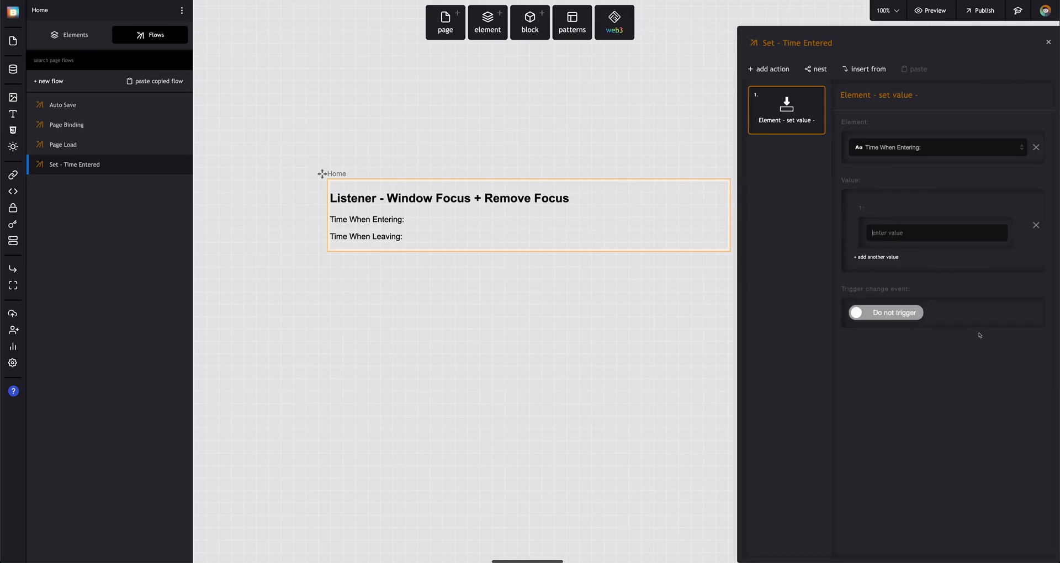
{"action": "left_click", "coordinate": [908, 237]}
{"action": "type", "text": "Time When Entering:"}
Add a second concatenated value of the System input type and choose Full Date Time for it.
{"action": "left_click", "coordinate": [887, 256]}
{"action": "left_click", "coordinate": [1001, 267]}
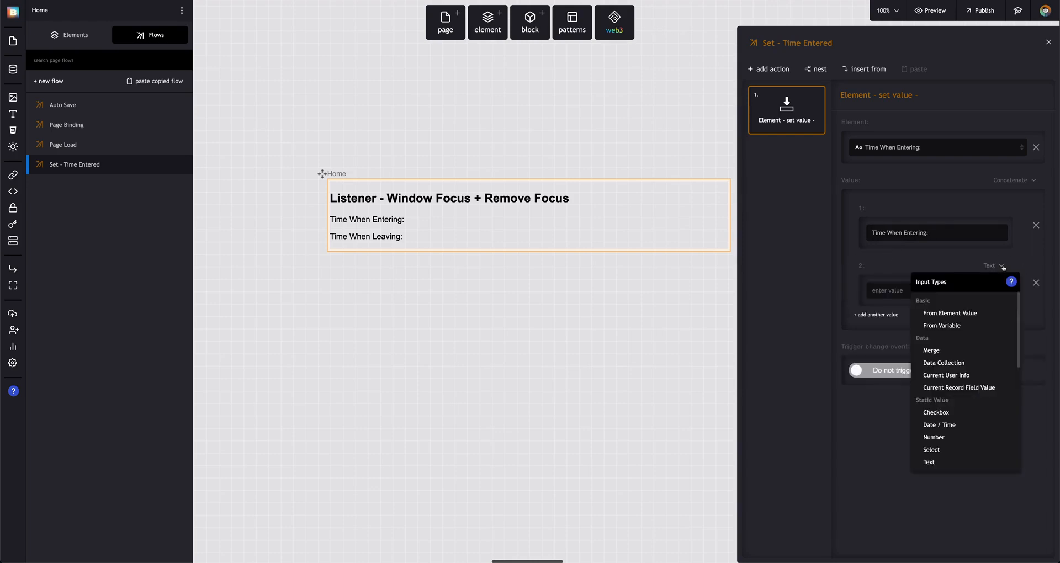
{"action": "scroll", "coordinate": [979, 362], "scroll_direction": "down", "scroll_amount": 5}
{"action": "left_click", "coordinate": [971, 455]}
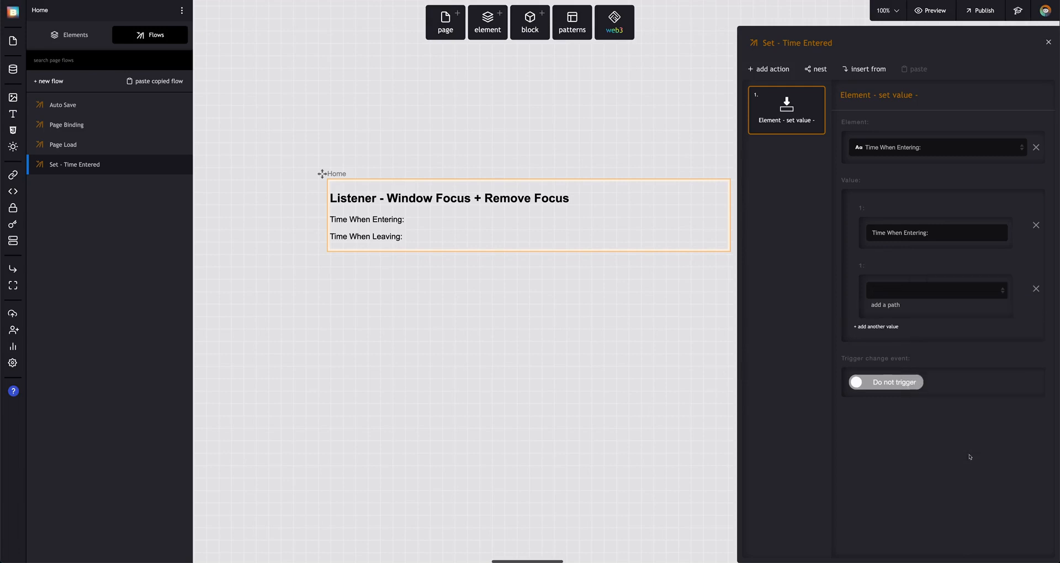
{"action": "left_click", "coordinate": [926, 293]}
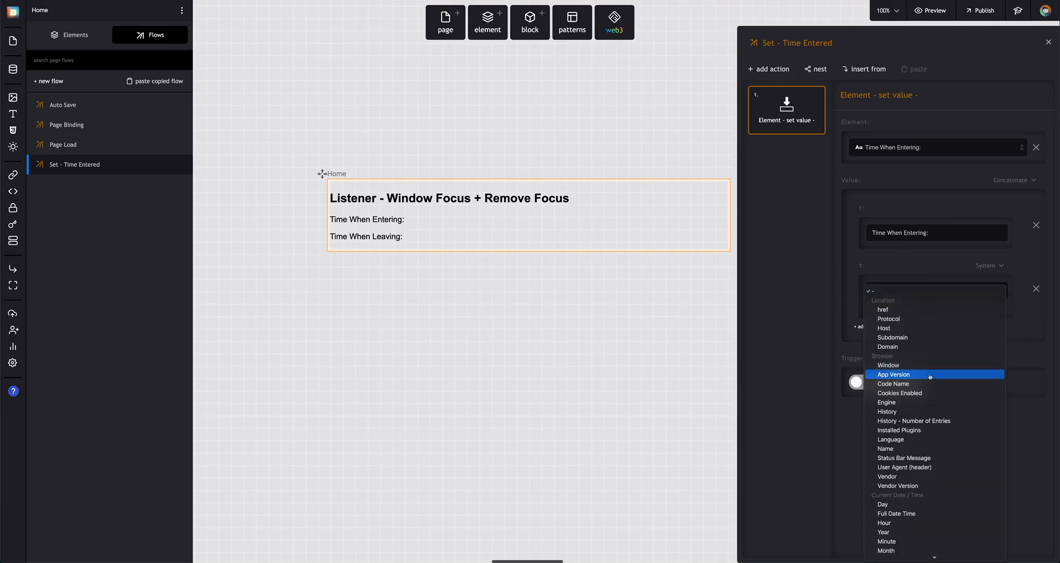
{"action": "left_click", "coordinate": [891, 514]}
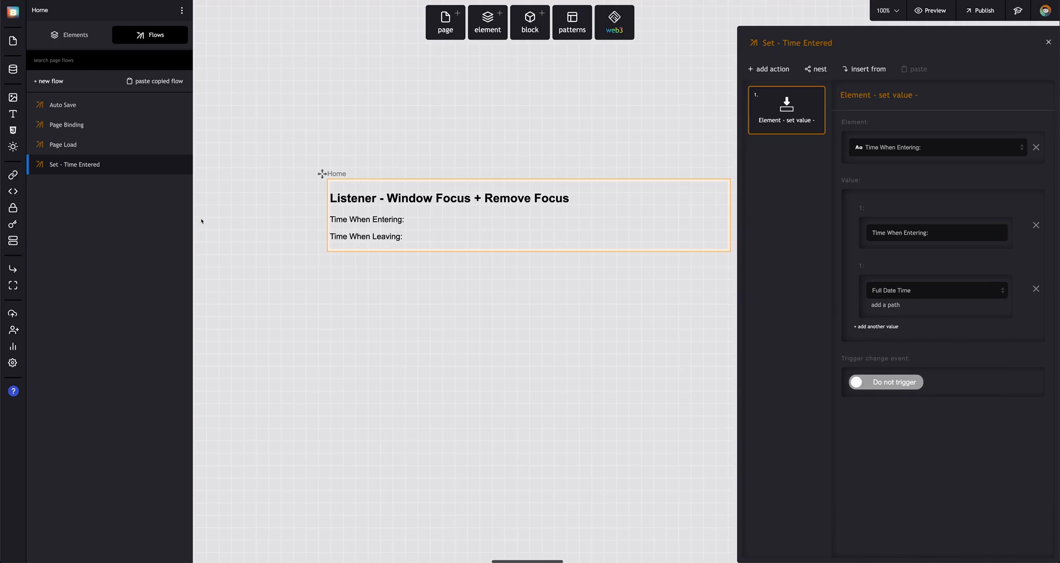
Duplicate the "Set - Time Entered" flow and rename the copy "Set - Time Leaving".
{"action": "left_click", "coordinate": [184, 164]}
{"action": "left_click", "coordinate": [166, 199]}
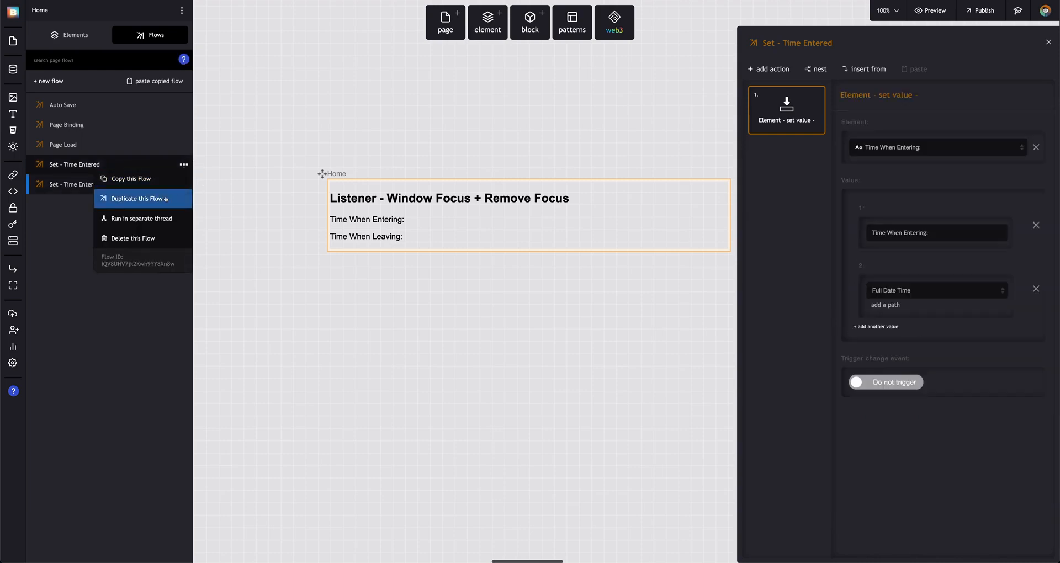
{"action": "double_click", "coordinate": [819, 43]}
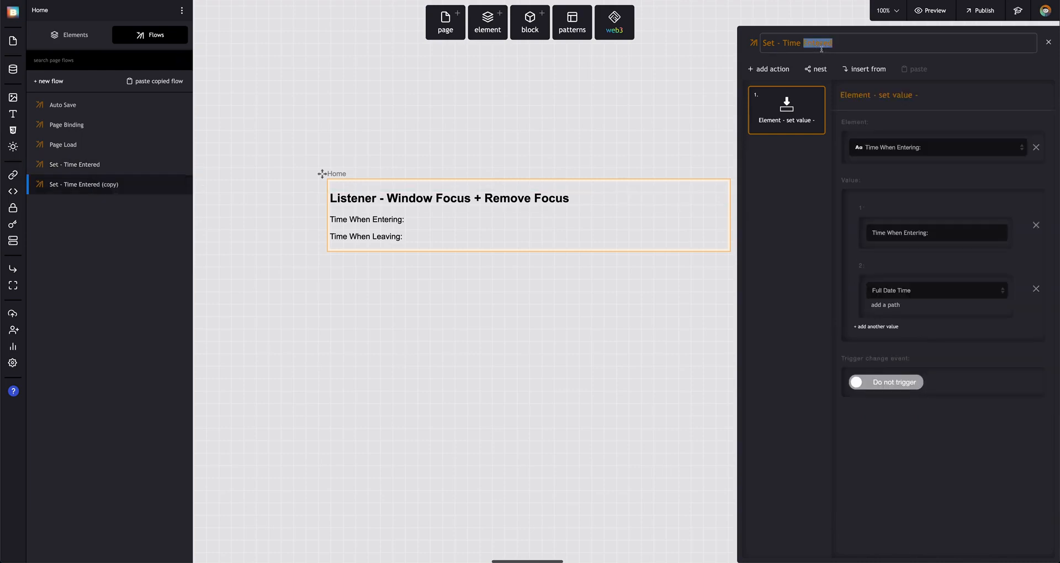
{"action": "type", "text": "Leaving"}
Retarget the copied action to the "Time When Leaving:" element and set its first text value to "Time When Leaving:".
{"action": "left_click", "coordinate": [914, 154]}
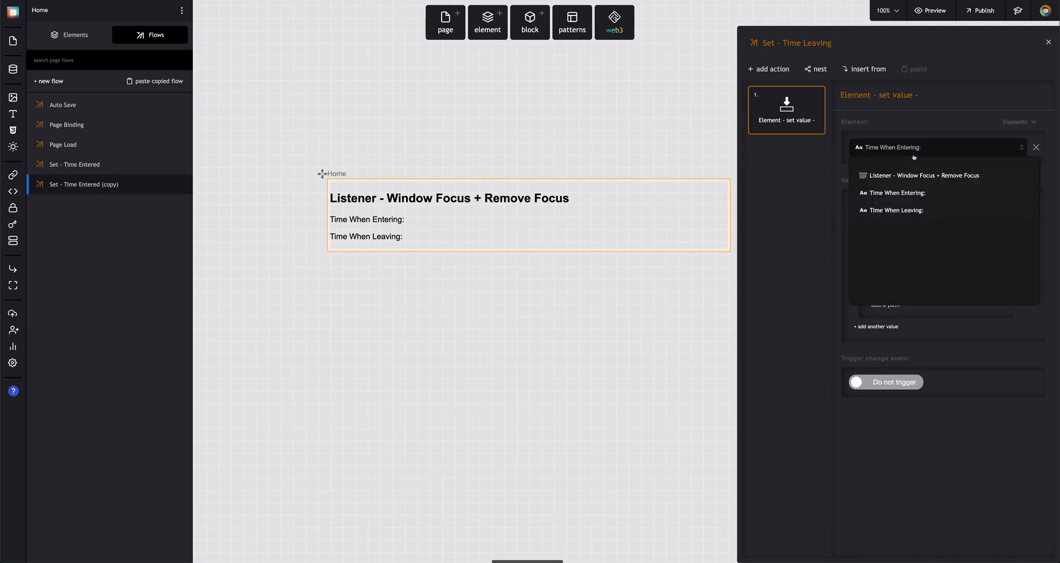
{"action": "left_click", "coordinate": [924, 211]}
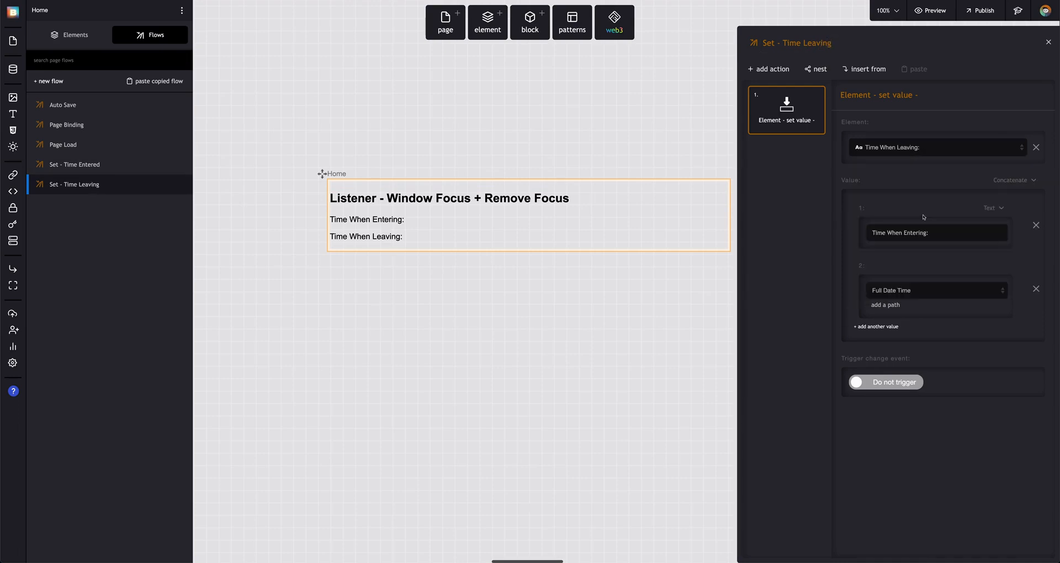
{"action": "double_click", "coordinate": [916, 234]}
{"action": "type", "text": "Leaving"}
Nest the "Set - Time Entered" flow in the Page Load flow after Page Binding.
{"action": "left_click", "coordinate": [90, 150]}
{"action": "left_click", "coordinate": [816, 73]}
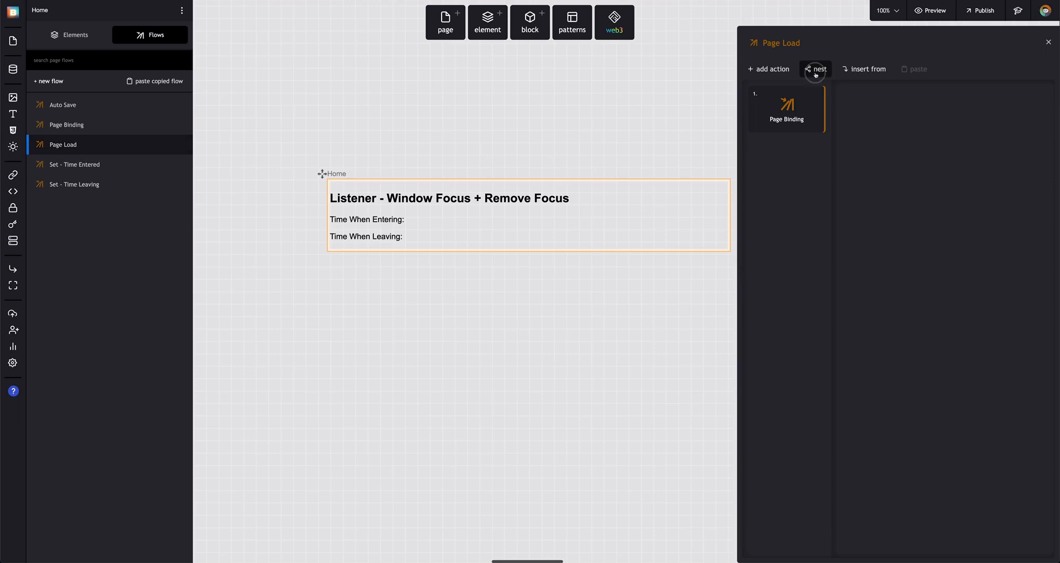
{"action": "left_click", "coordinate": [824, 166]}
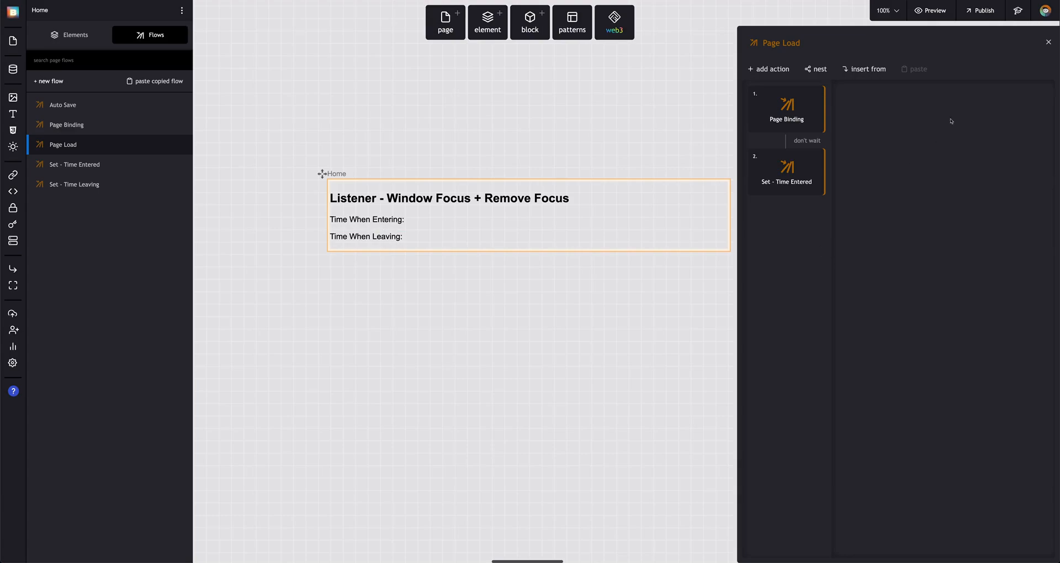
Preview the page and check the date and time shown after "Time When Entering:".
{"action": "left_click", "coordinate": [937, 14]}
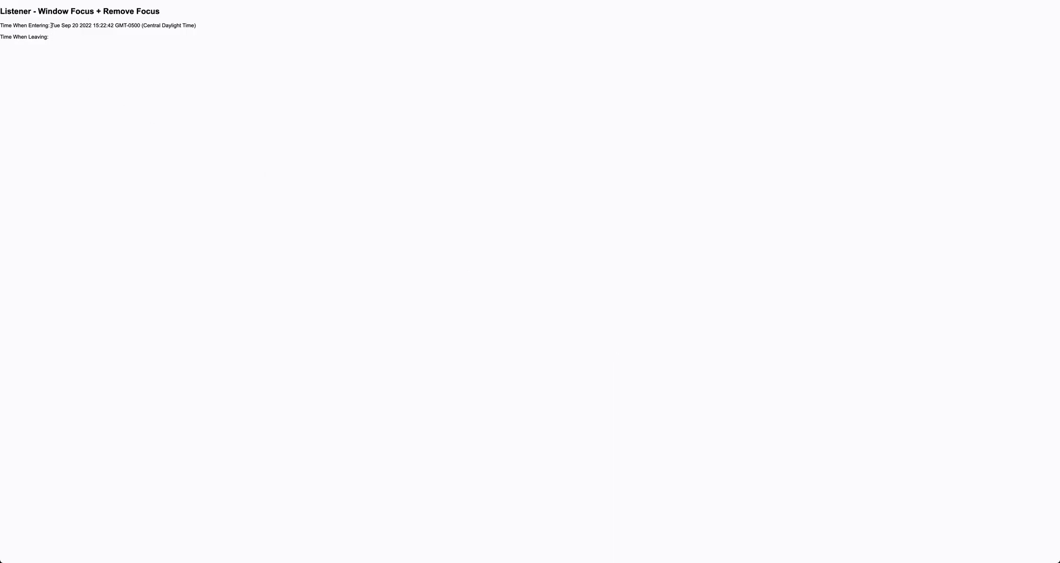
{"action": "left_click_drag", "start_coordinate": [50, 26], "coordinate": [153, 25]}
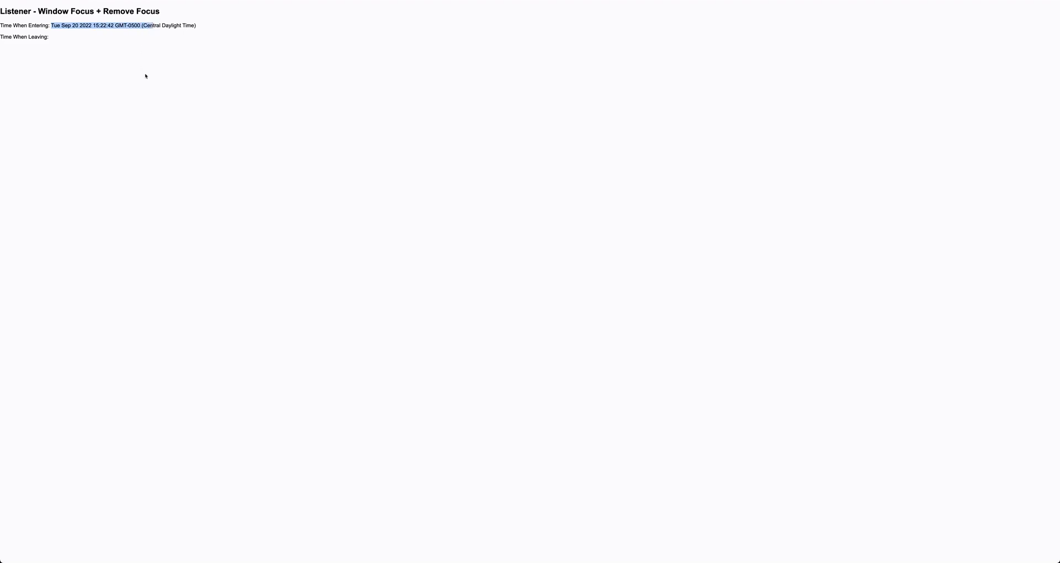
{"action": "left_click", "coordinate": [94, 26]}
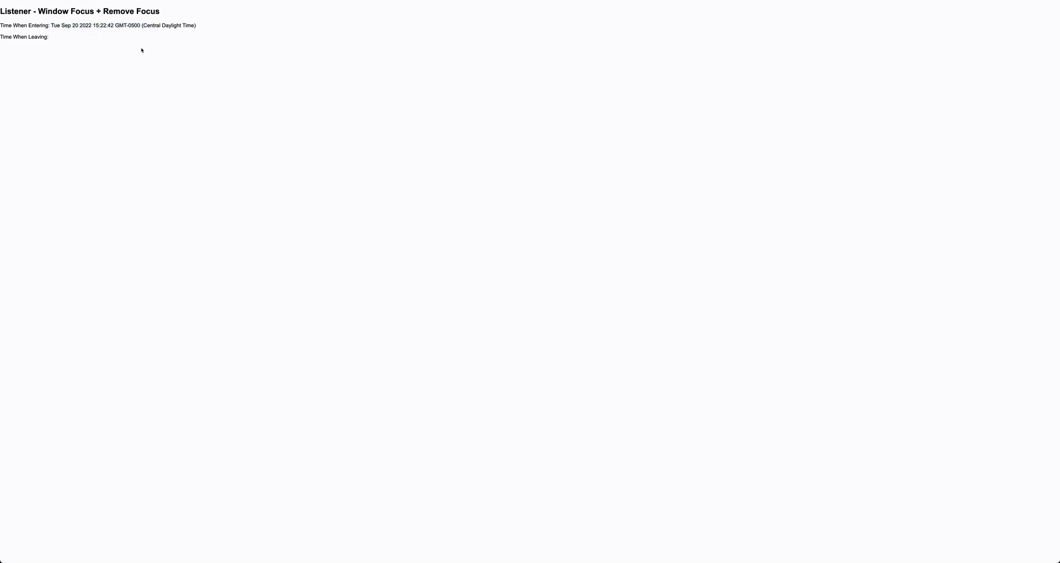
{"action": "left_click", "coordinate": [123, 101]}
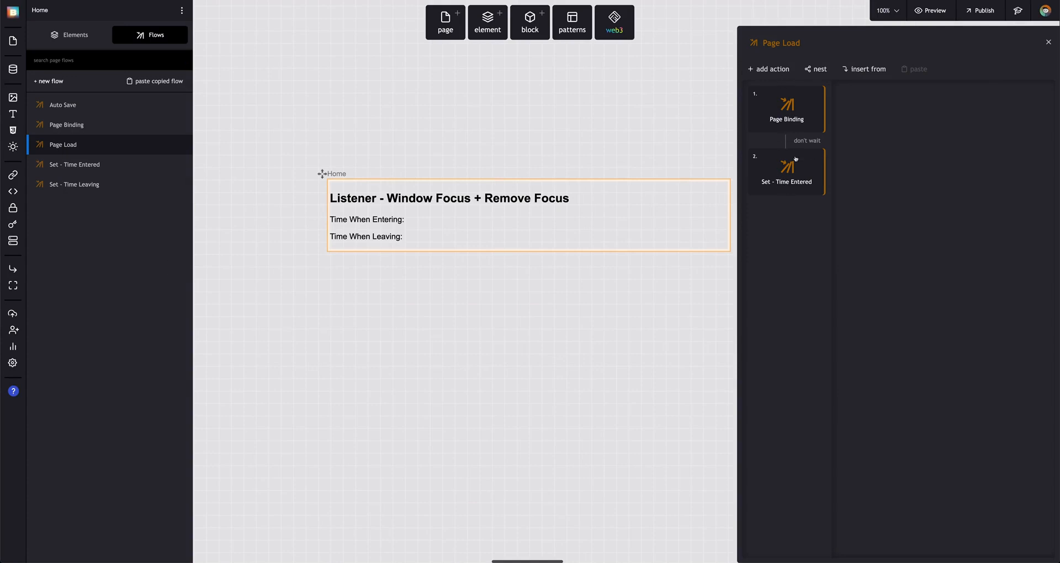
Add a "Listener - Window Focus" action to Page Load that runs the "Set - Time Entered" flow.
{"action": "left_click", "coordinate": [782, 71]}
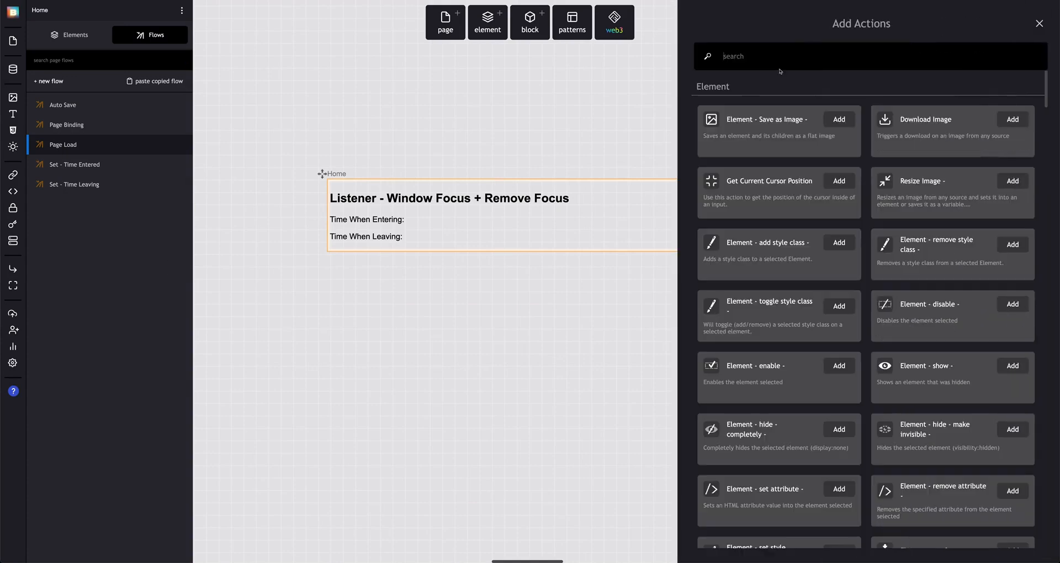
{"action": "type", "text": "list"}
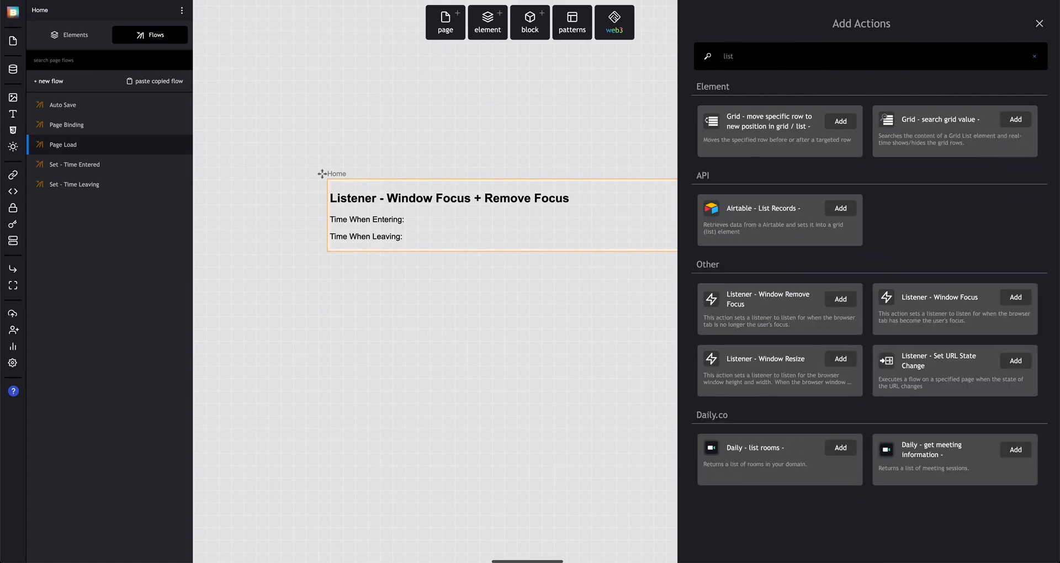
{"action": "type", "text": "ener"}
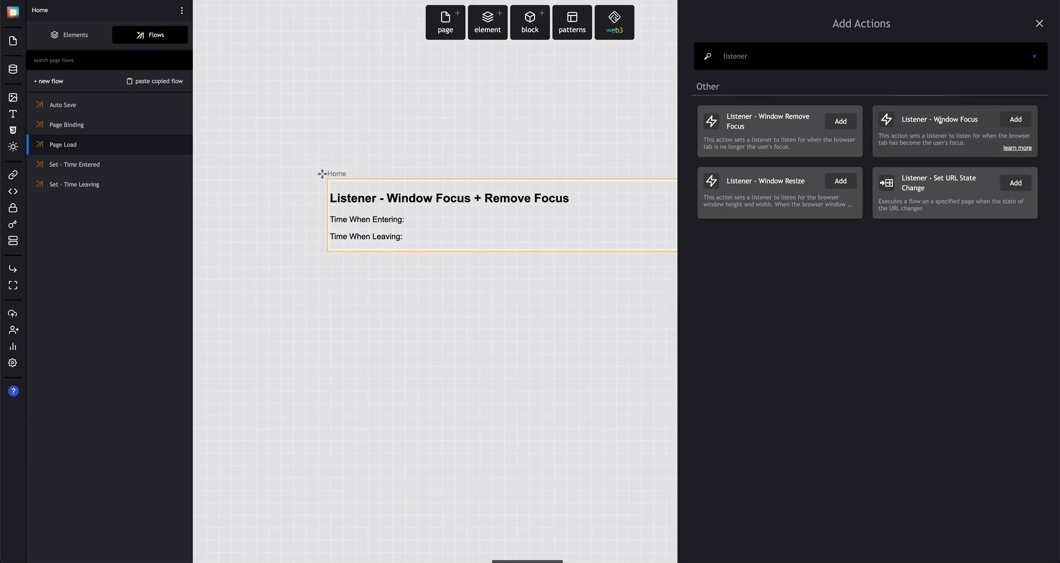
{"action": "left_click", "coordinate": [1016, 119]}
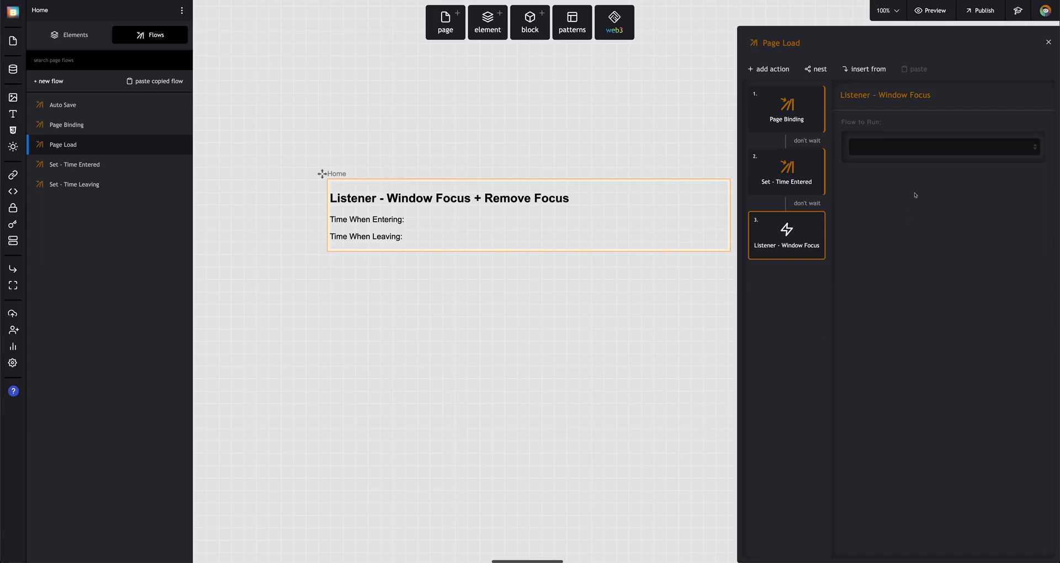
{"action": "left_click", "coordinate": [917, 147]}
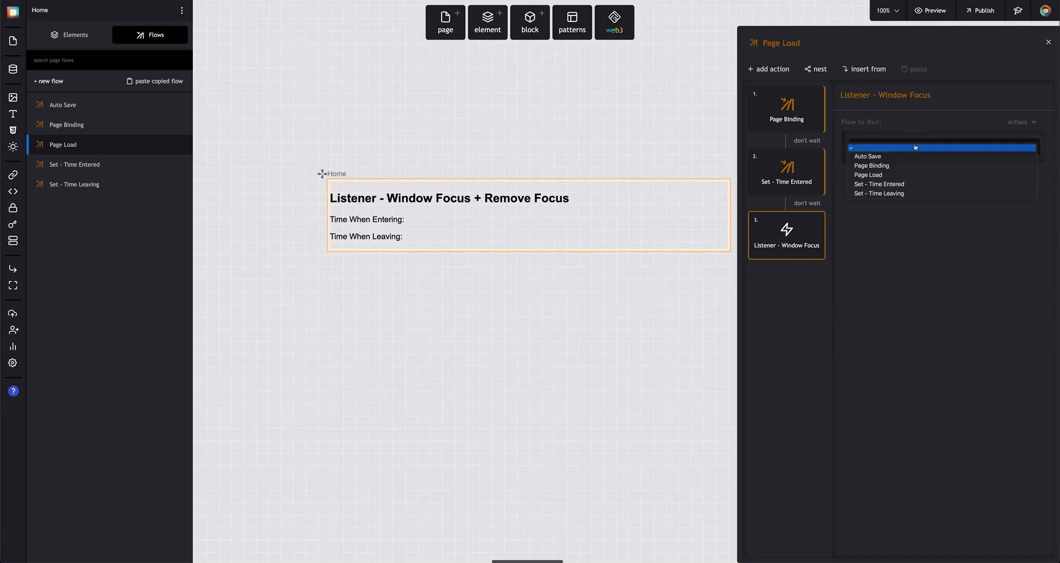
{"action": "left_click", "coordinate": [923, 184]}
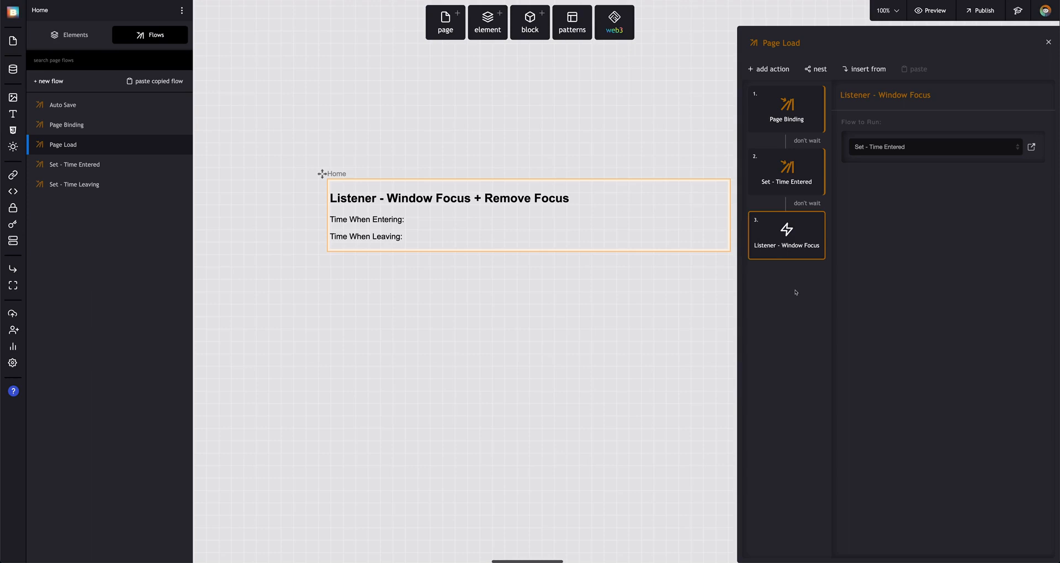
Add a "Listener - Window Remove Focus" action to Page Load that runs the "Set - Time Leaving" flow.
{"action": "left_click", "coordinate": [769, 69]}
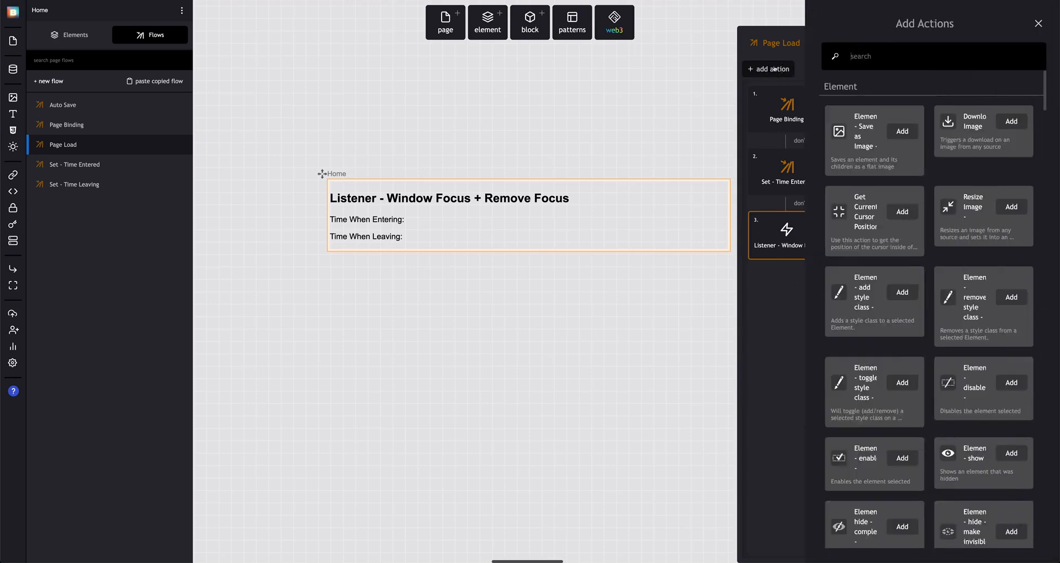
{"action": "type", "text": "listener"}
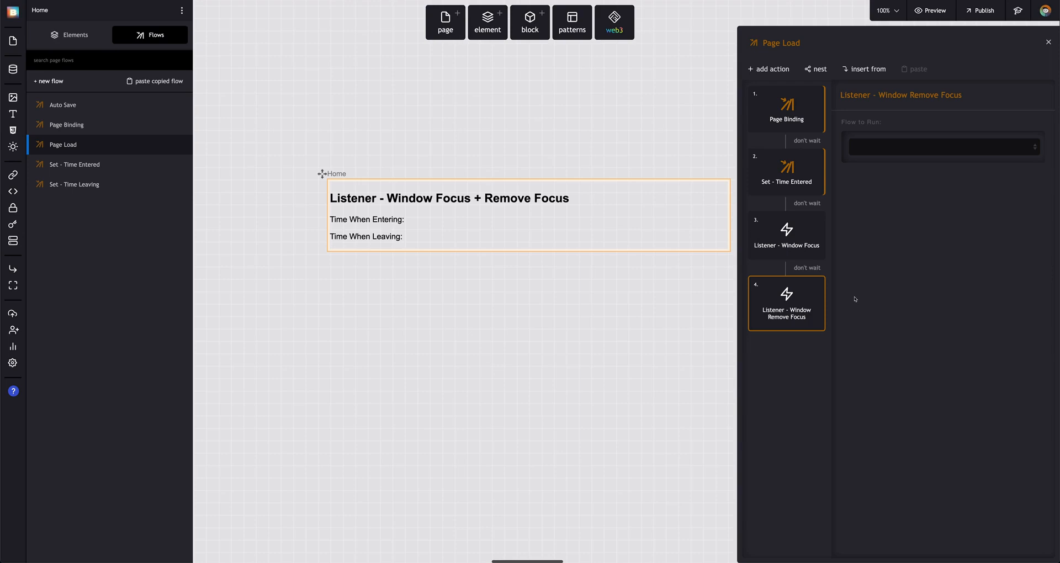
{"action": "left_click", "coordinate": [913, 148]}
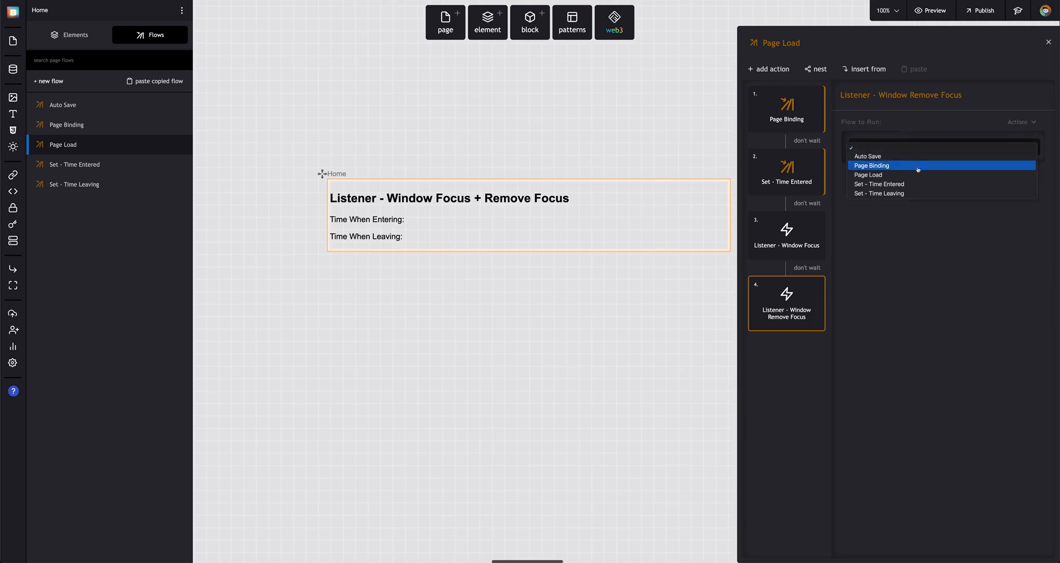
{"action": "left_click", "coordinate": [914, 194]}
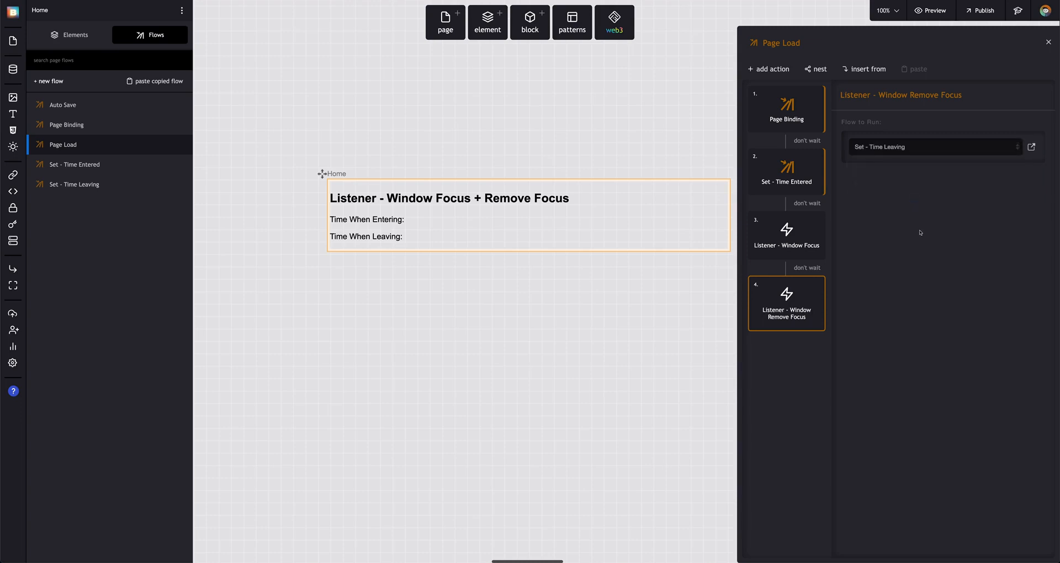